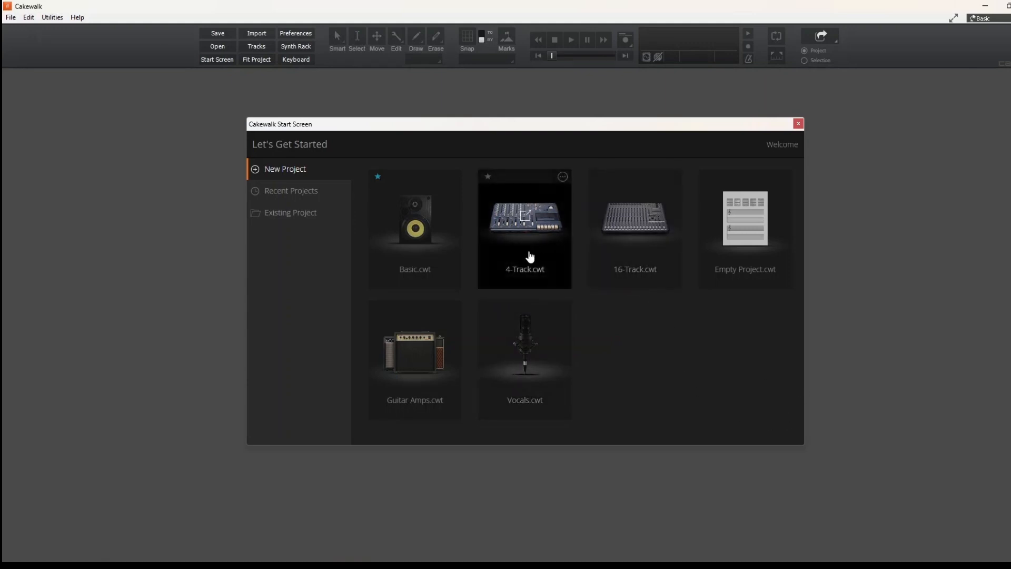
# Step: Create a project from the 4-Track template and set its tempo to 105
pyautogui.click(511, 226)
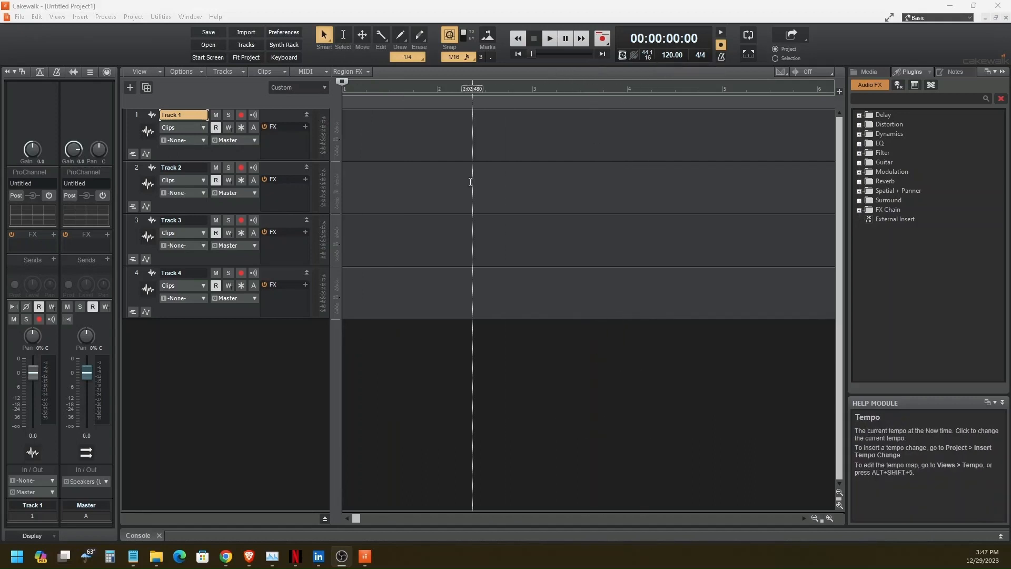
pyautogui.click(666, 56)
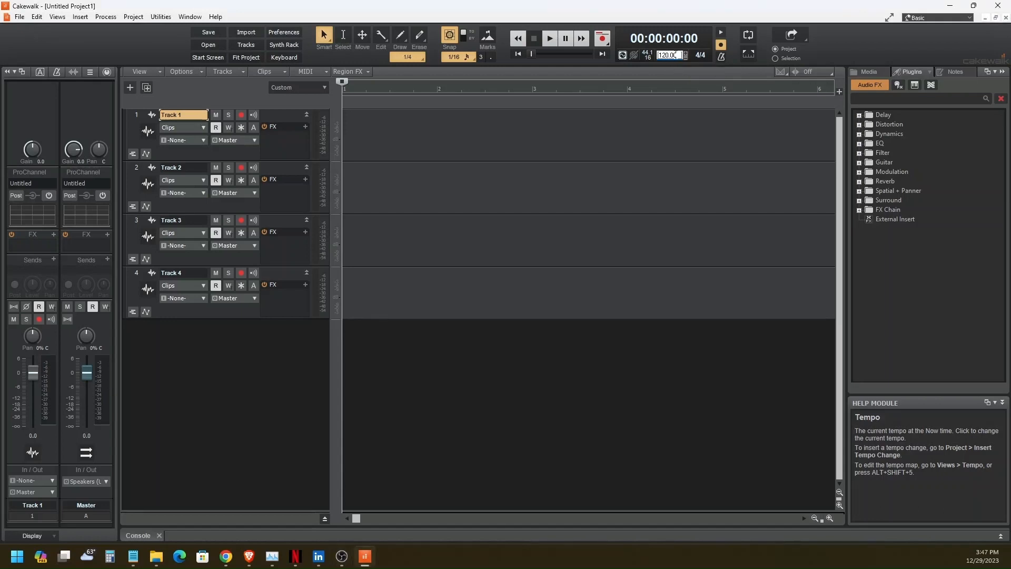
pyautogui.moveTo(678, 55); pyautogui.dragTo(655, 56)
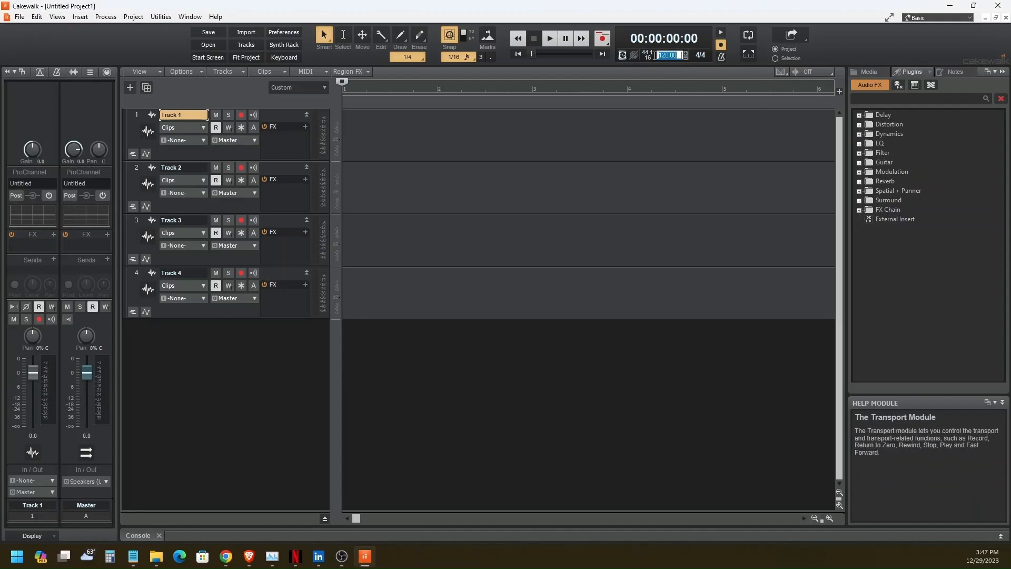
pyautogui.click(685, 58)
pyautogui.click(666, 55)
pyautogui.write('05')
pyautogui.press('Return')
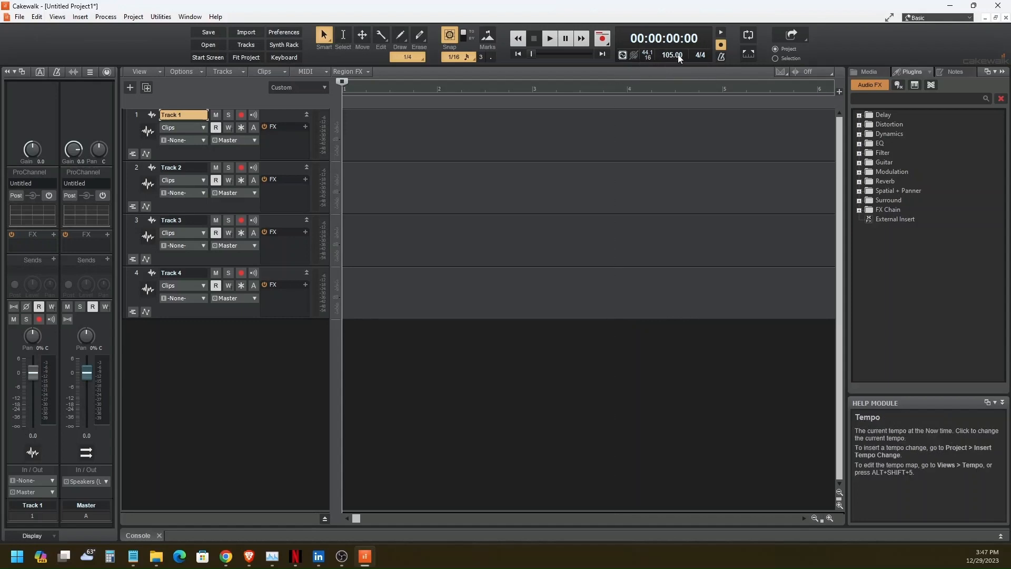
# Step: Set the metronome's record count-in to 1 measure and apply the setting
pyautogui.click(722, 57)
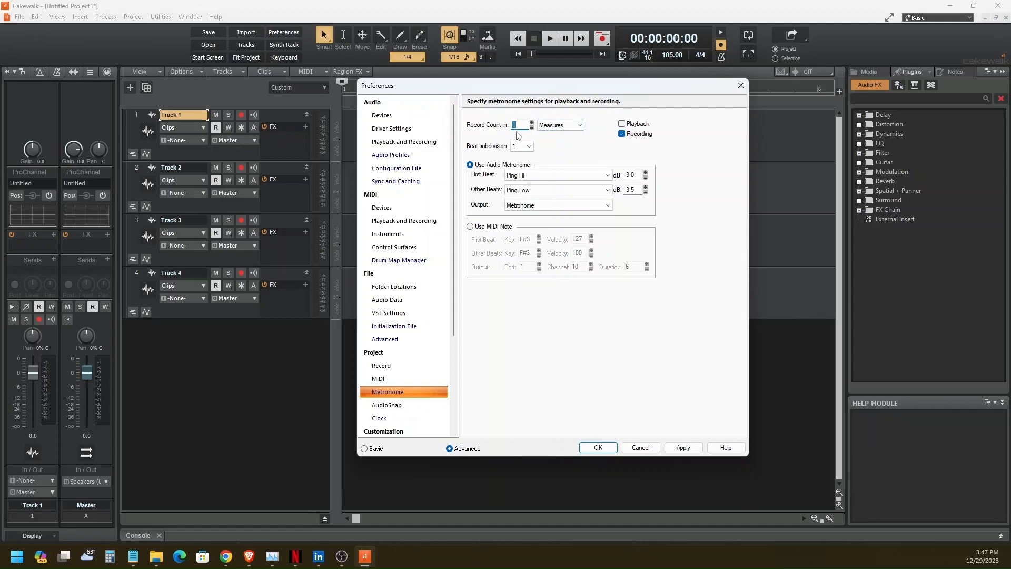
pyautogui.write('1')
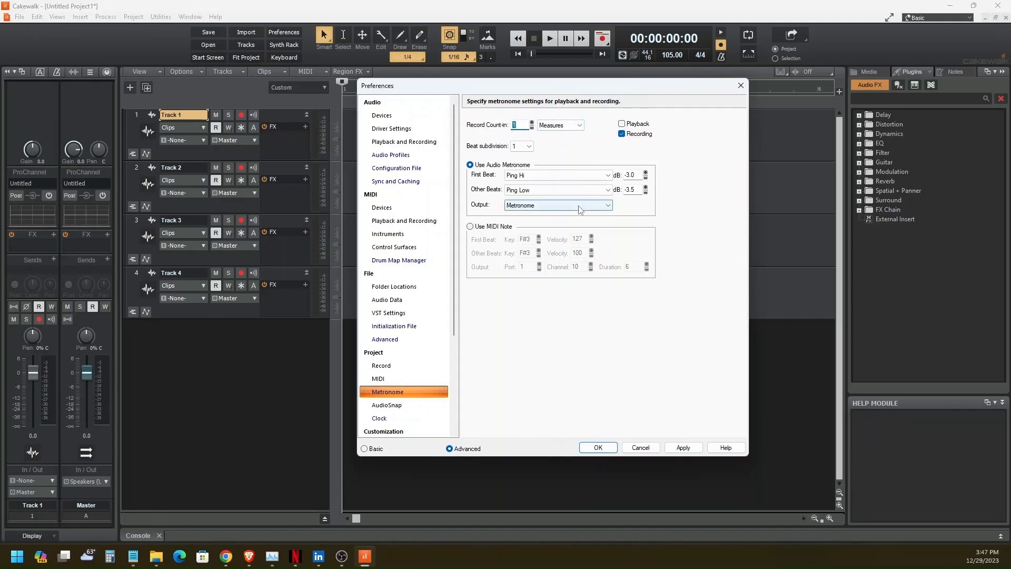
pyautogui.click(682, 447)
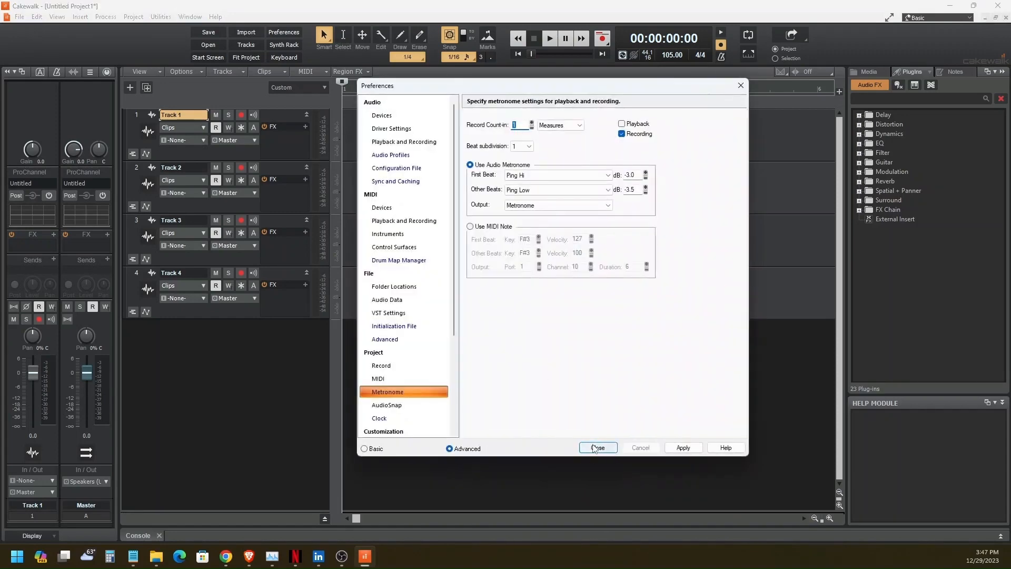
pyautogui.click(596, 448)
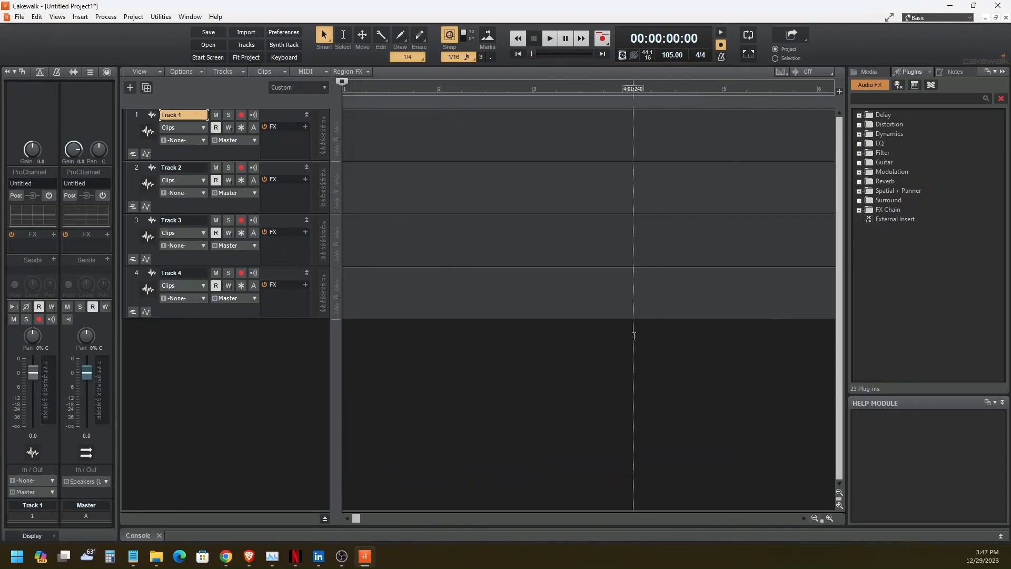
# Step: Arm Track 1, record a short test take with the metronome, and delete the recorded clip
pyautogui.click(242, 115)
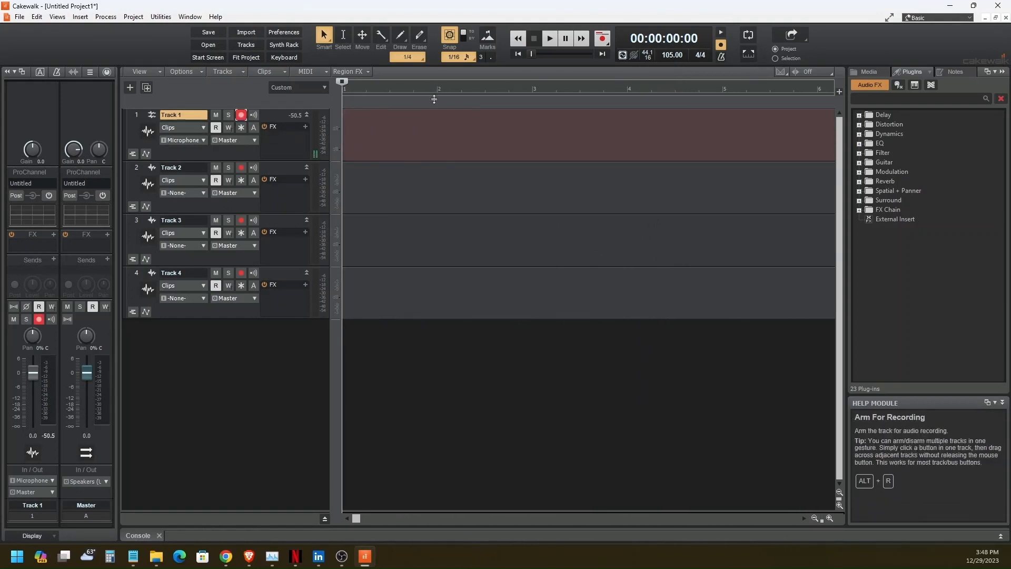
pyautogui.click(604, 39)
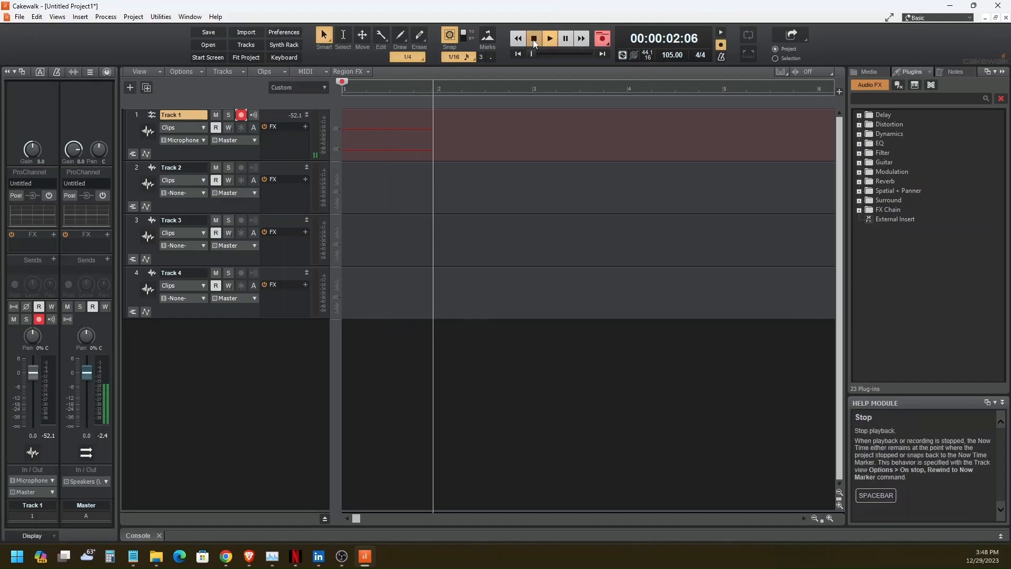
pyautogui.click(534, 39)
pyautogui.click(362, 134)
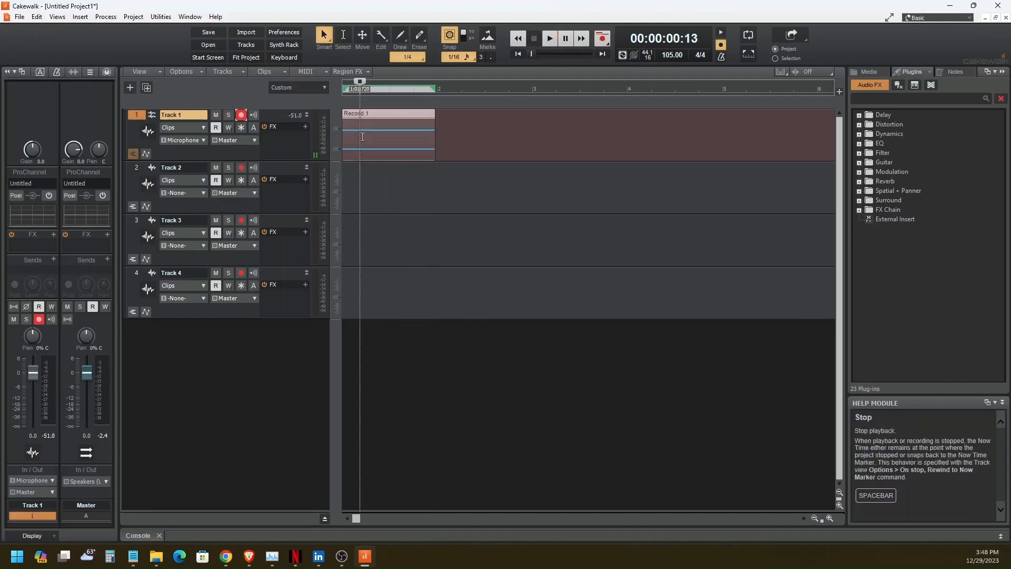
pyautogui.press('Delete')
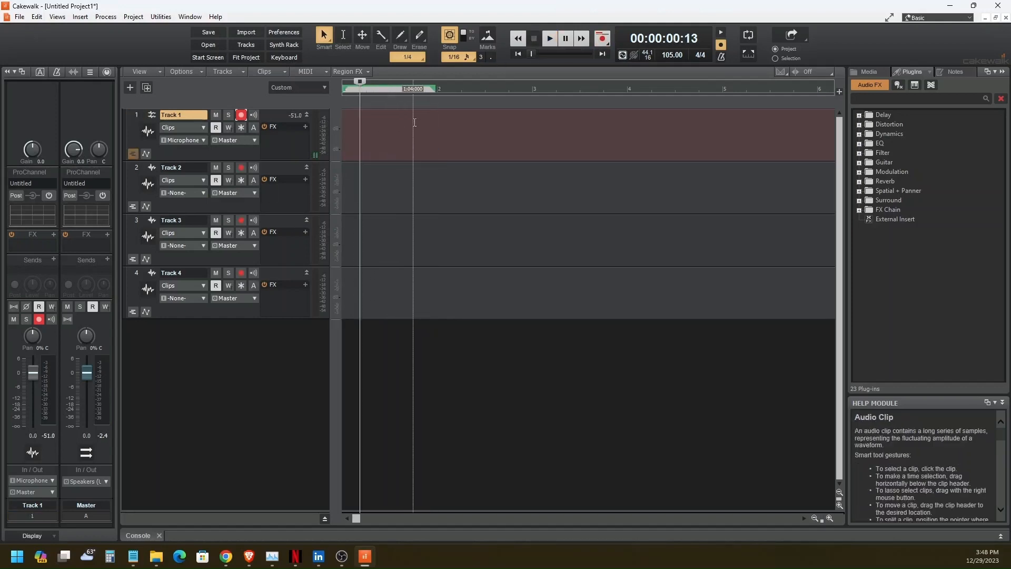
# Step: Enable the metronome during playback as well as recording, and rewind the project to the start
pyautogui.click(720, 57)
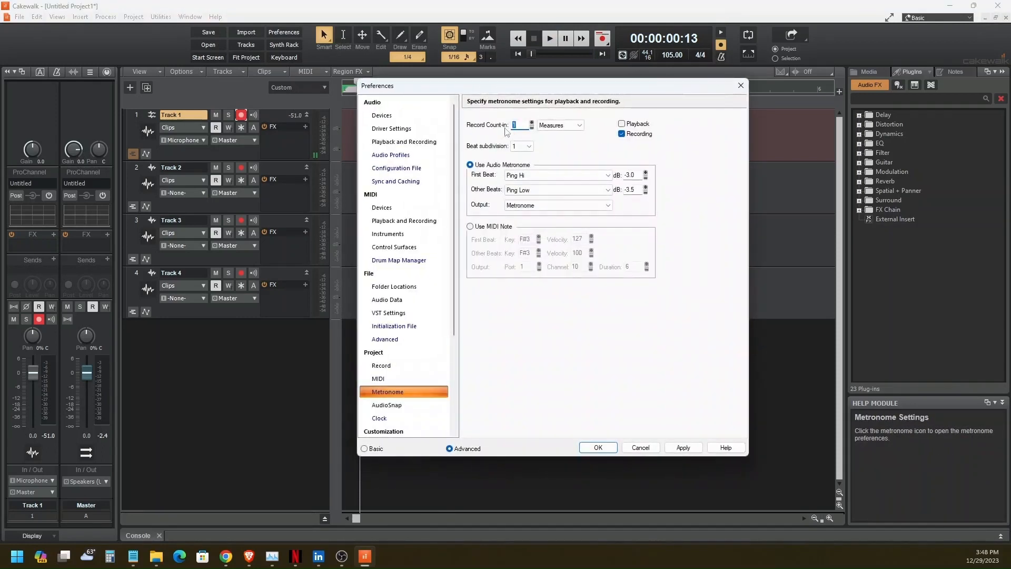
pyautogui.click(621, 123)
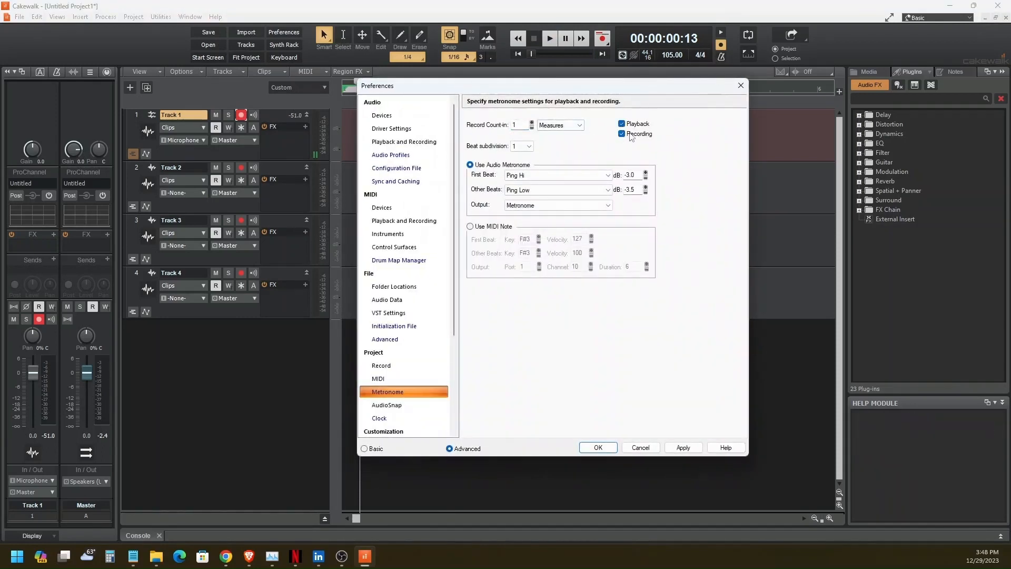
pyautogui.click(679, 447)
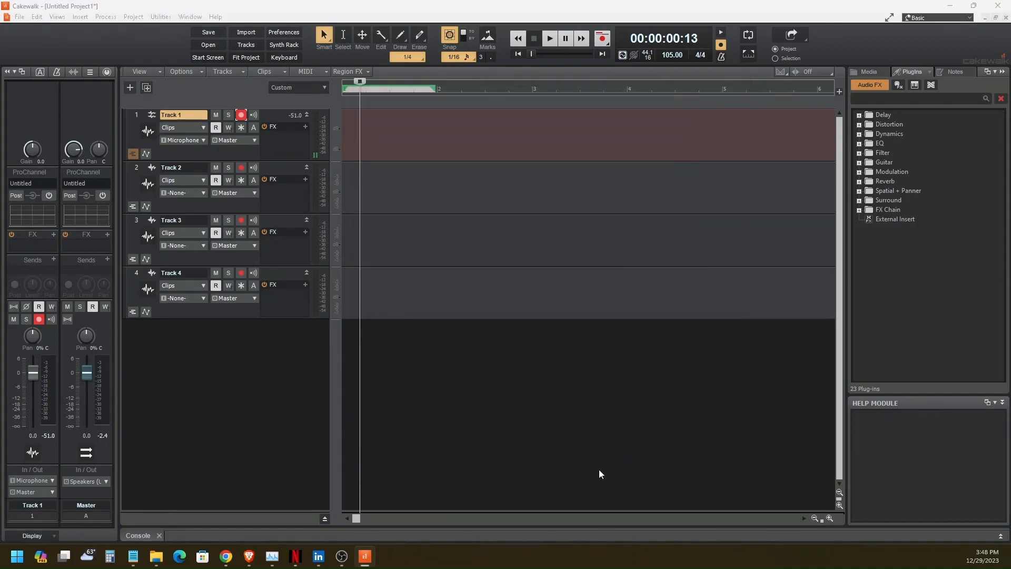
pyautogui.click(598, 448)
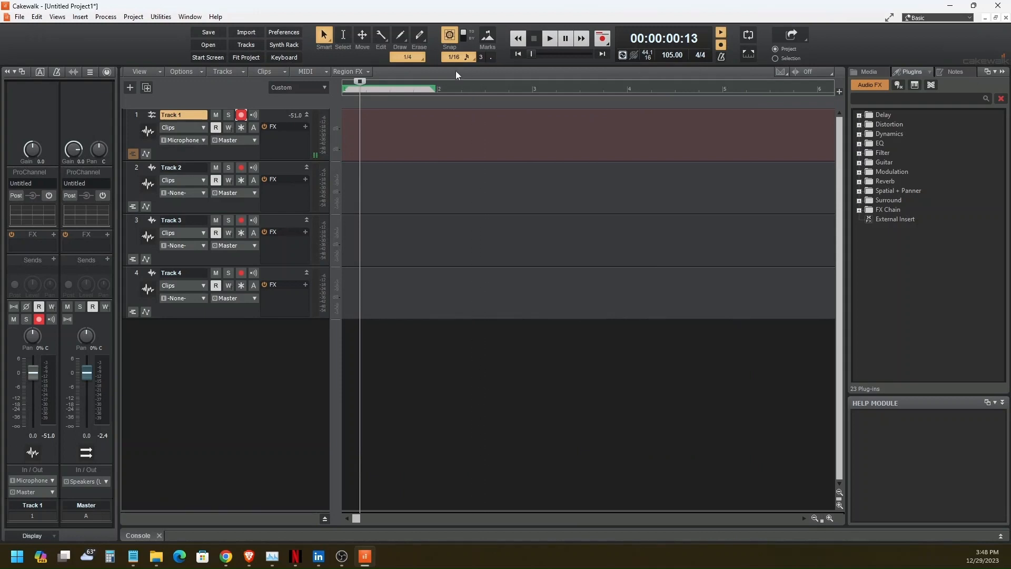
pyautogui.click(517, 38)
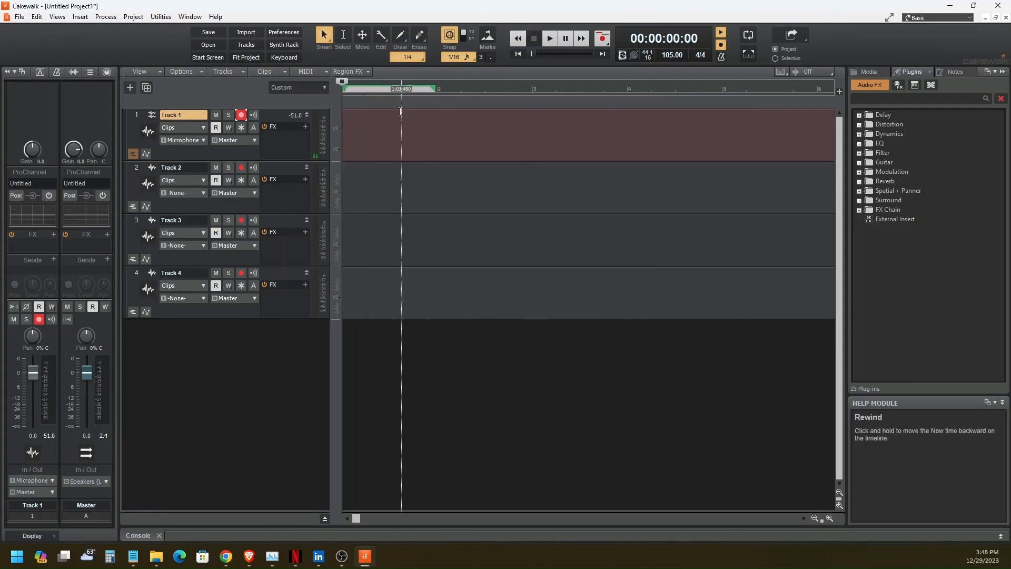
# Step: Disarm Track 1 and choose the stereo Microphone (USB Audio CODEC) as its input
pyautogui.click(242, 117)
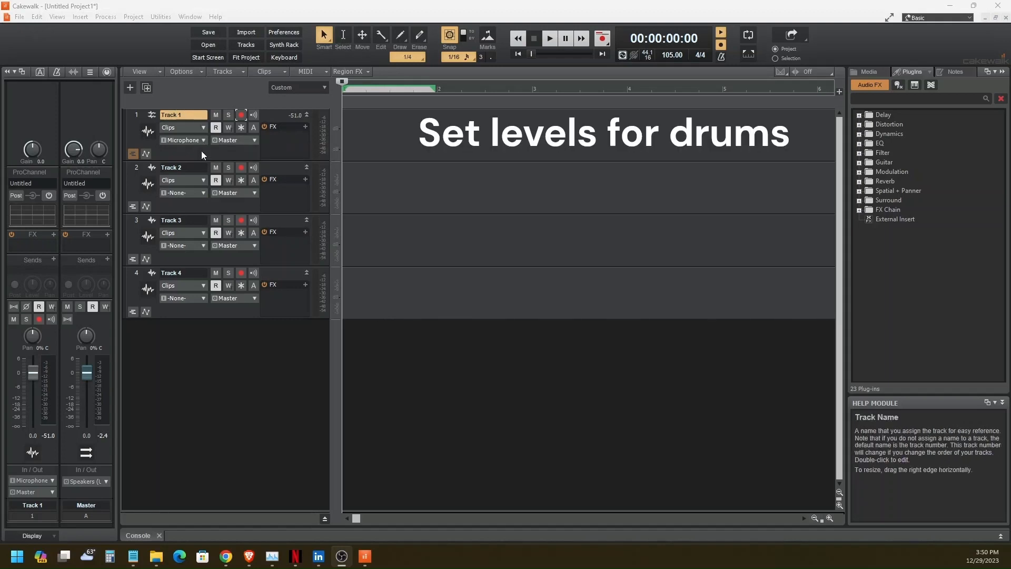
pyautogui.click(206, 140)
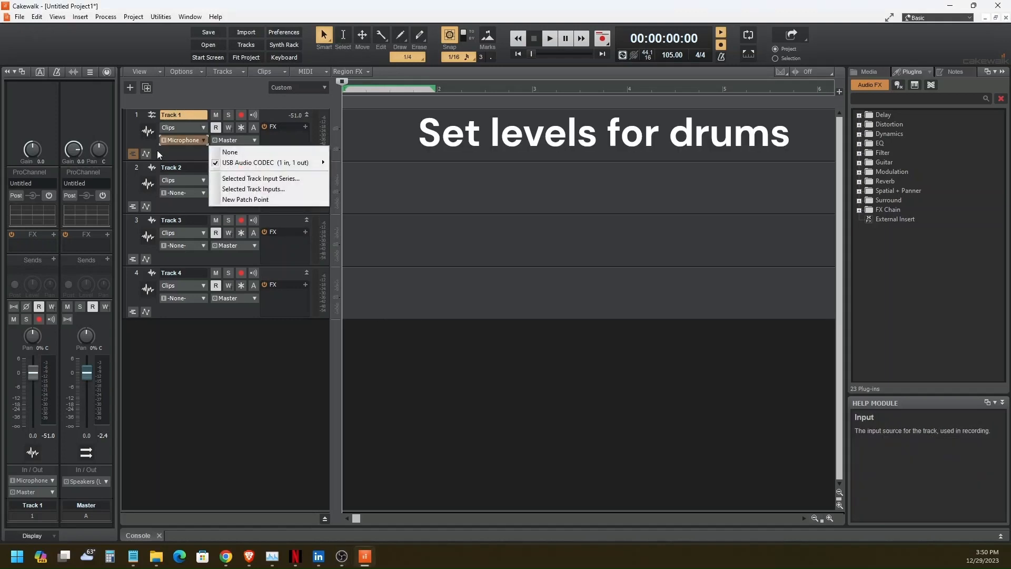
pyautogui.moveTo(226, 167)
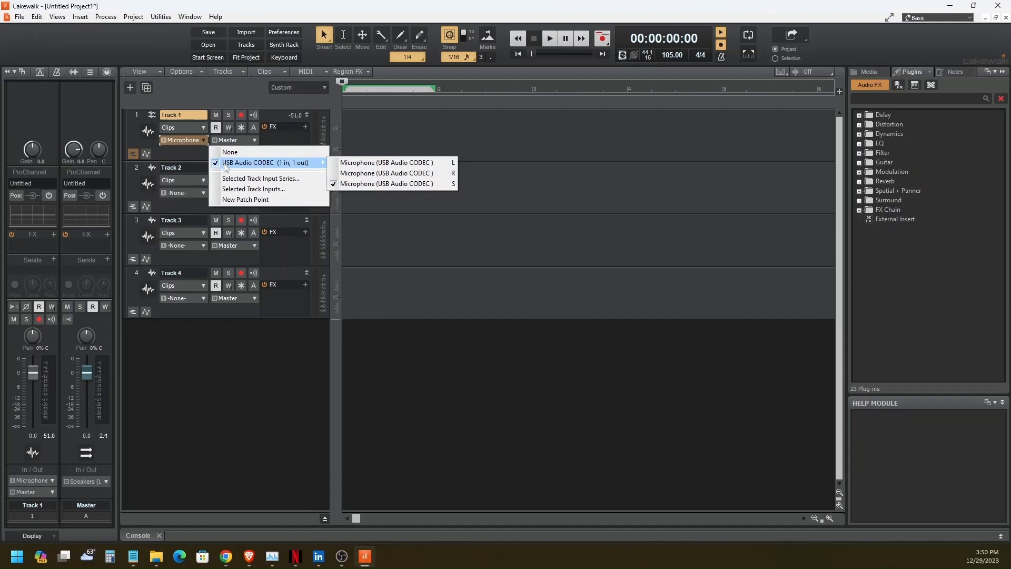
pyautogui.click(412, 188)
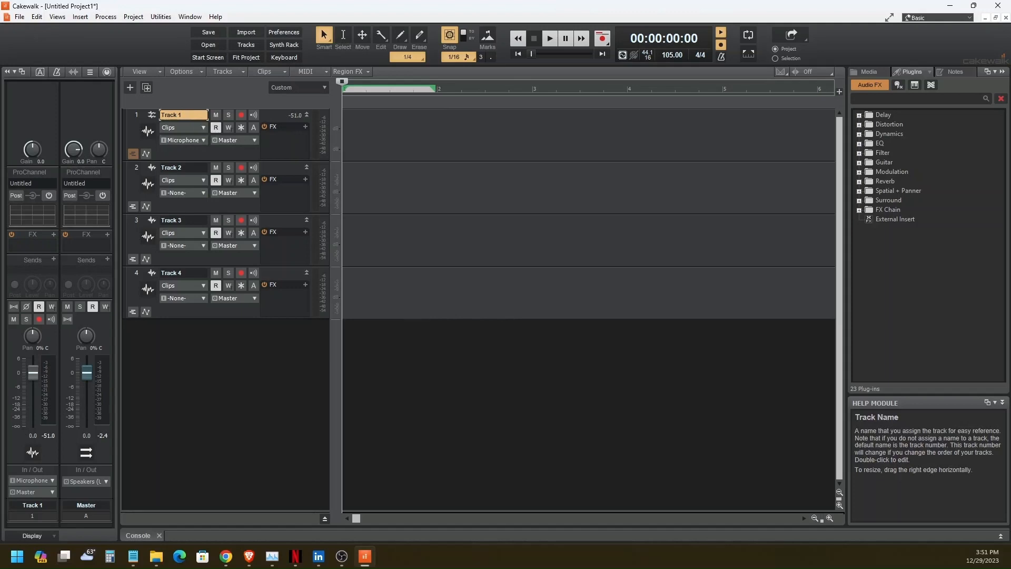
# Step: Rename Track 1 as Drums
pyautogui.doubleClick(173, 114)
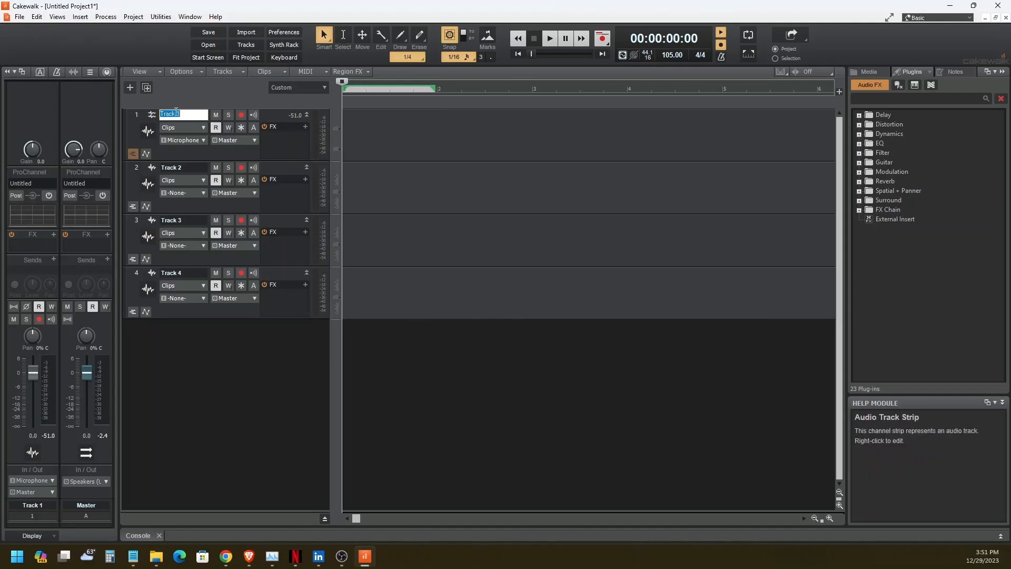
pyautogui.write('Drum')
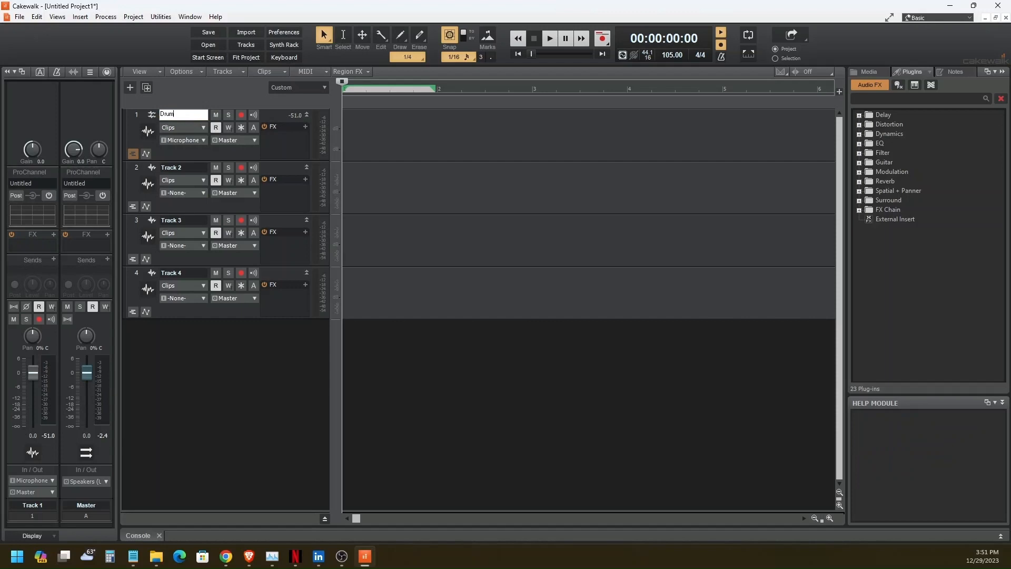
pyautogui.write('s')
pyautogui.press('Return')
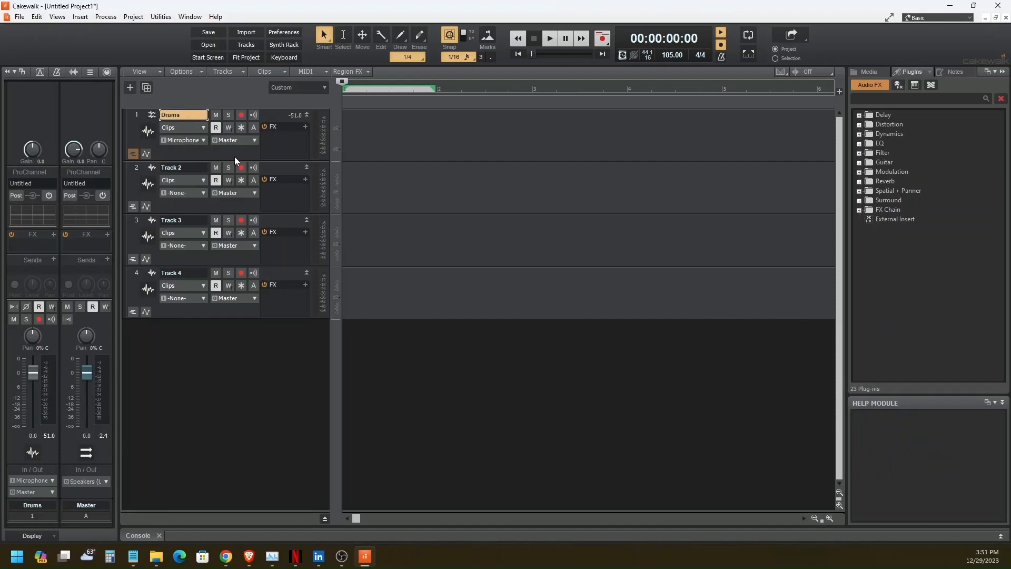
# Step: Enlarge the Drums track's height and arm it temporarily to check the drum input level
pyautogui.moveTo(261, 159); pyautogui.dragTo(261, 258)
pyautogui.click(240, 115)
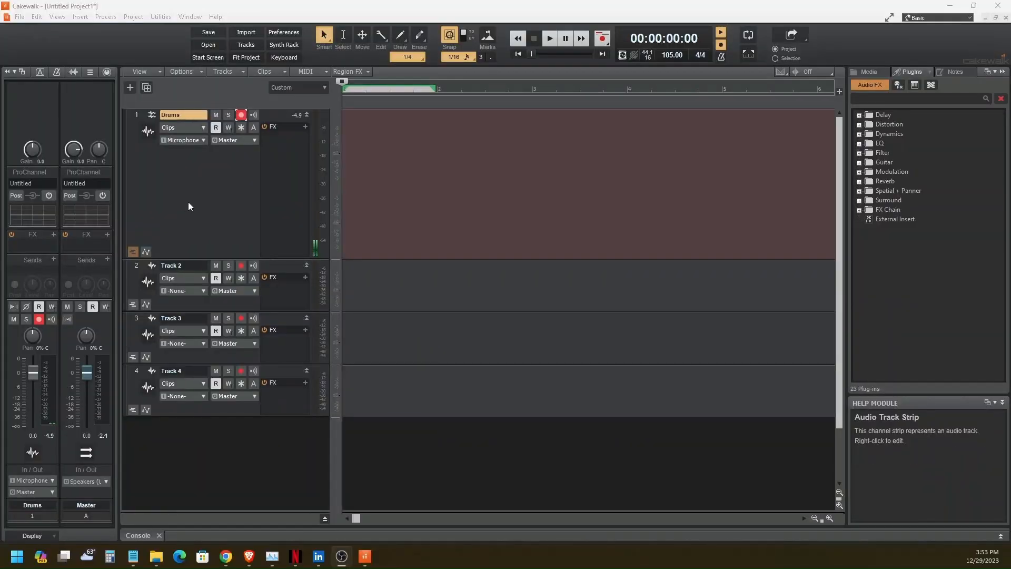
pyautogui.click(241, 114)
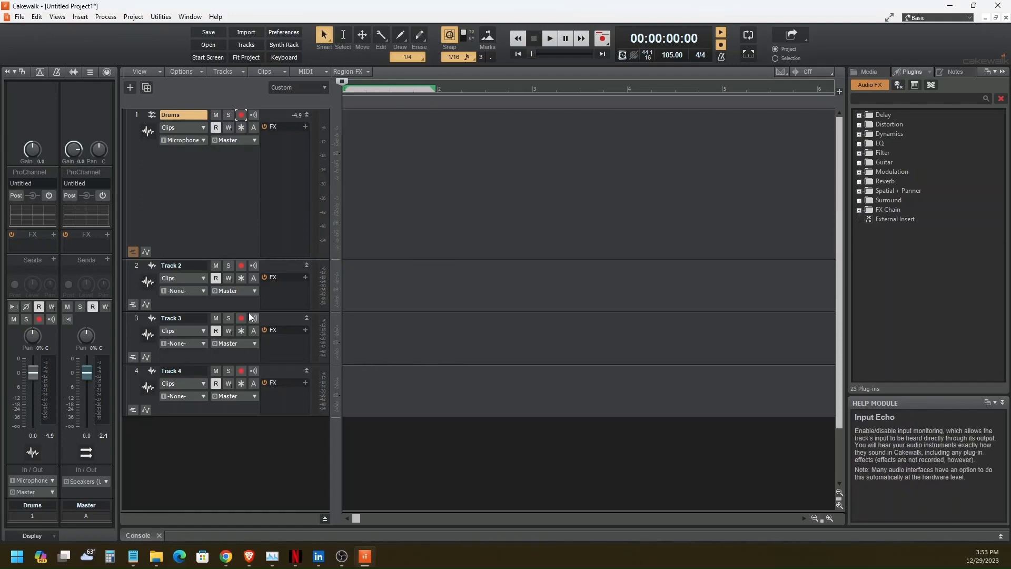
# Step: Enlarge Track 2's height and set its input to the left channel of Microphone (USB Audio CODEC)
pyautogui.moveTo(243, 311); pyautogui.dragTo(250, 448)
pyautogui.click(192, 291)
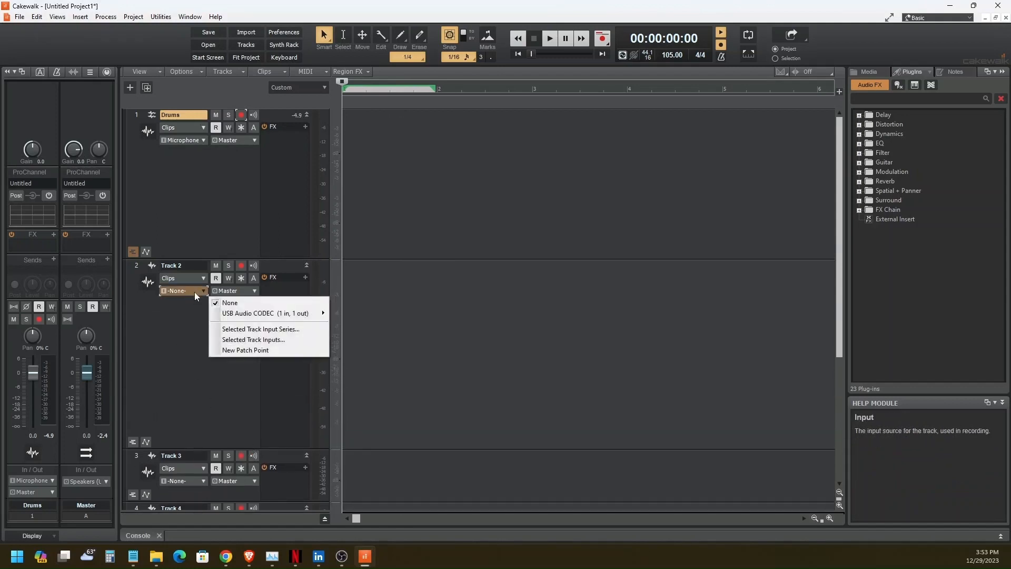
pyautogui.moveTo(253, 314)
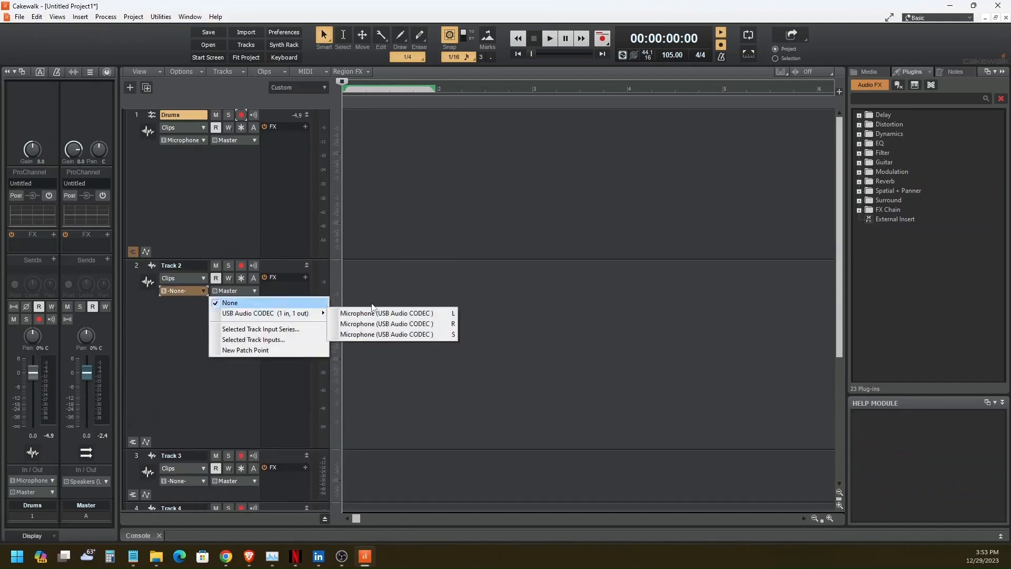
pyautogui.click(441, 313)
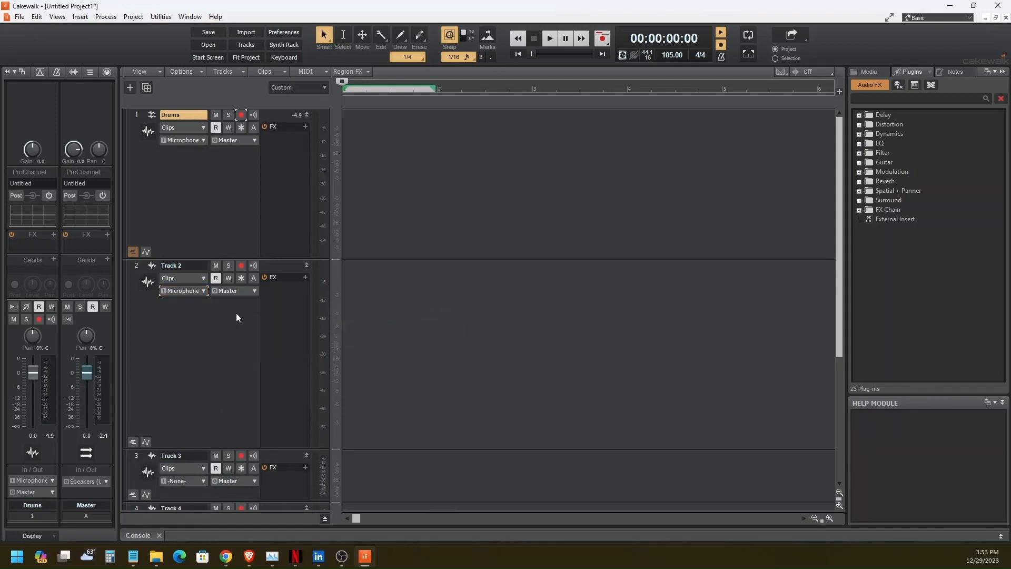
# Step: Arm Track 2 temporarily to check its input level, and rename the track as Bass
pyautogui.click(240, 267)
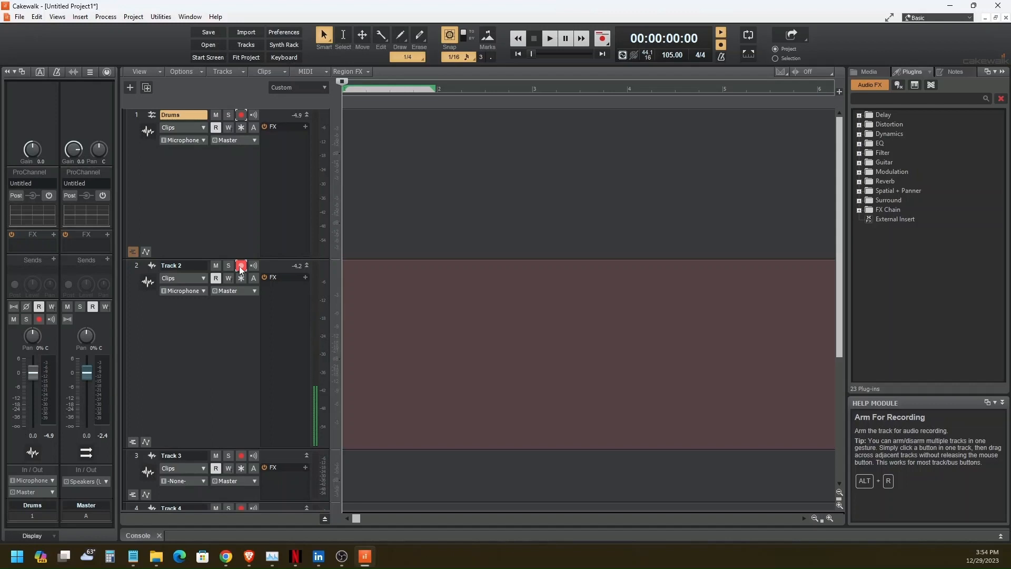
pyautogui.doubleClick(190, 264)
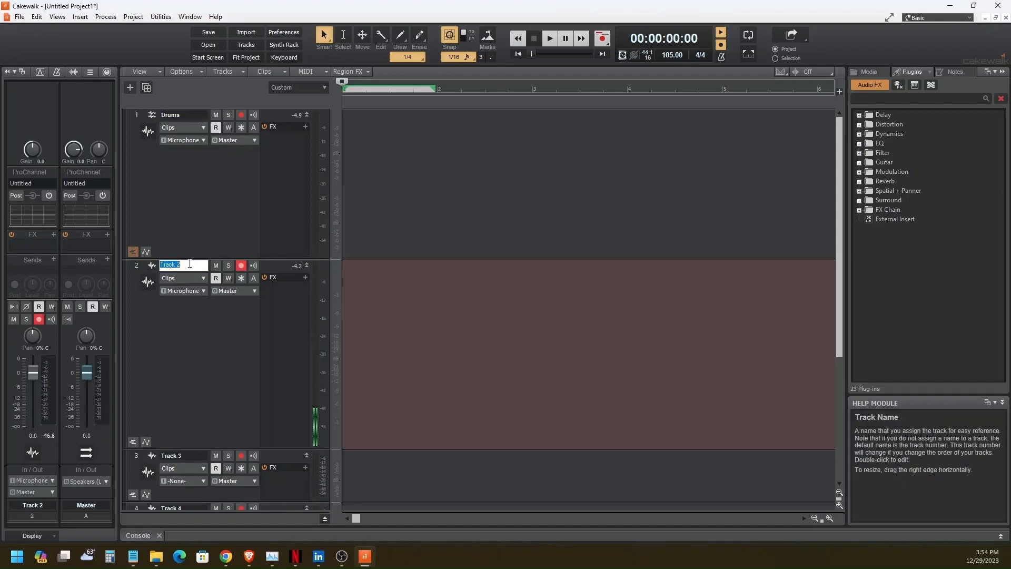
pyautogui.write('Bass')
pyautogui.press('Return')
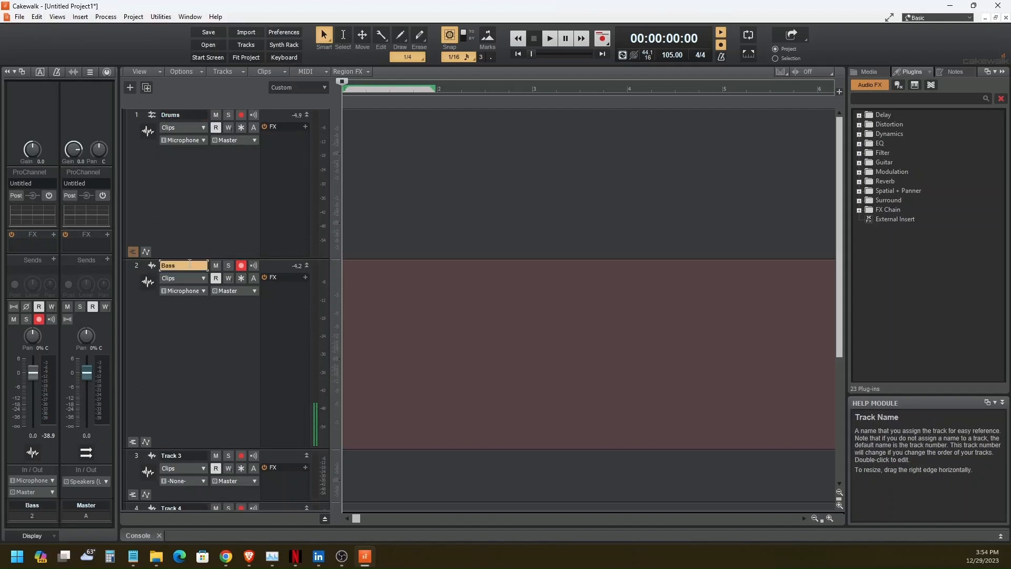
pyautogui.click(241, 266)
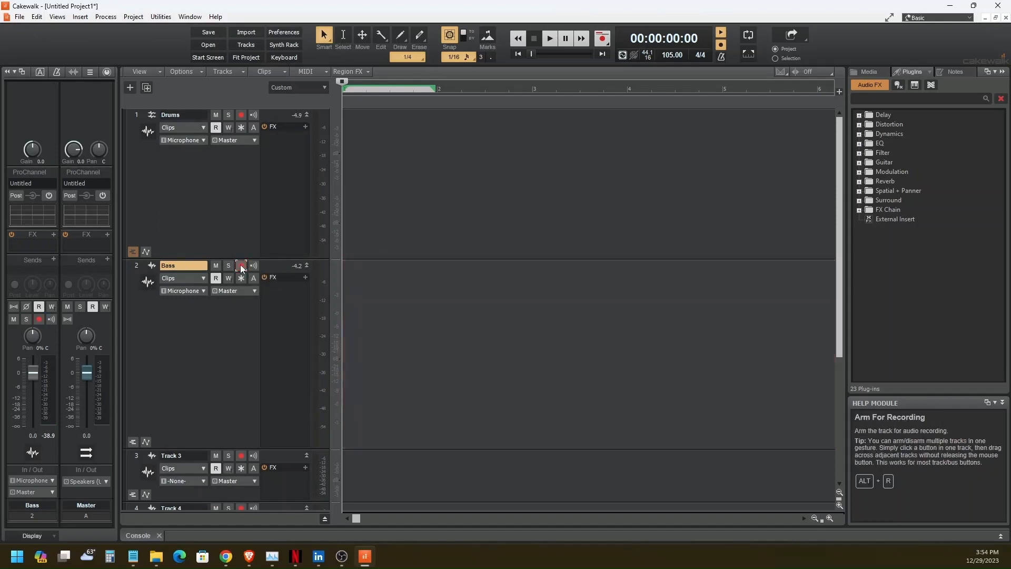
# Step: Minimize the finished track strips and enlarge Track 3's height
pyautogui.click(307, 267)
pyautogui.click(307, 279)
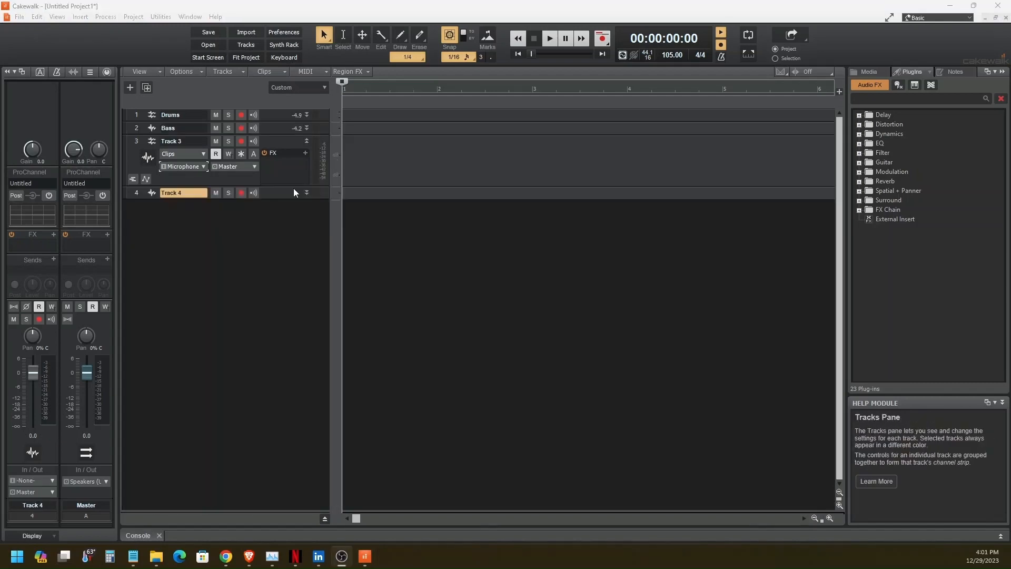
pyautogui.moveTo(293, 185); pyautogui.dragTo(293, 288)
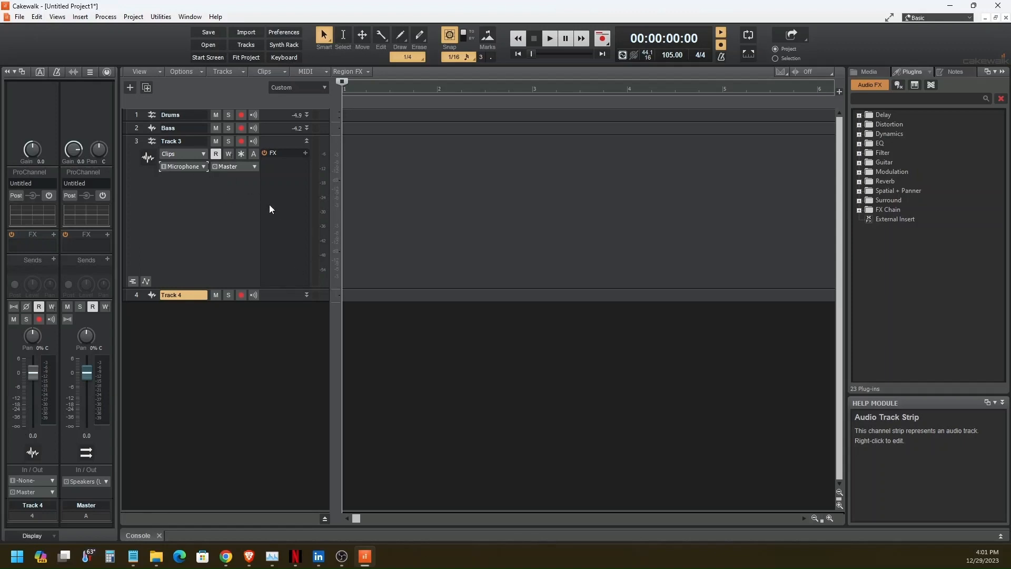
# Step: Check the available input sources for Track 3 and rename the track as Keys
pyautogui.doubleClick(184, 141)
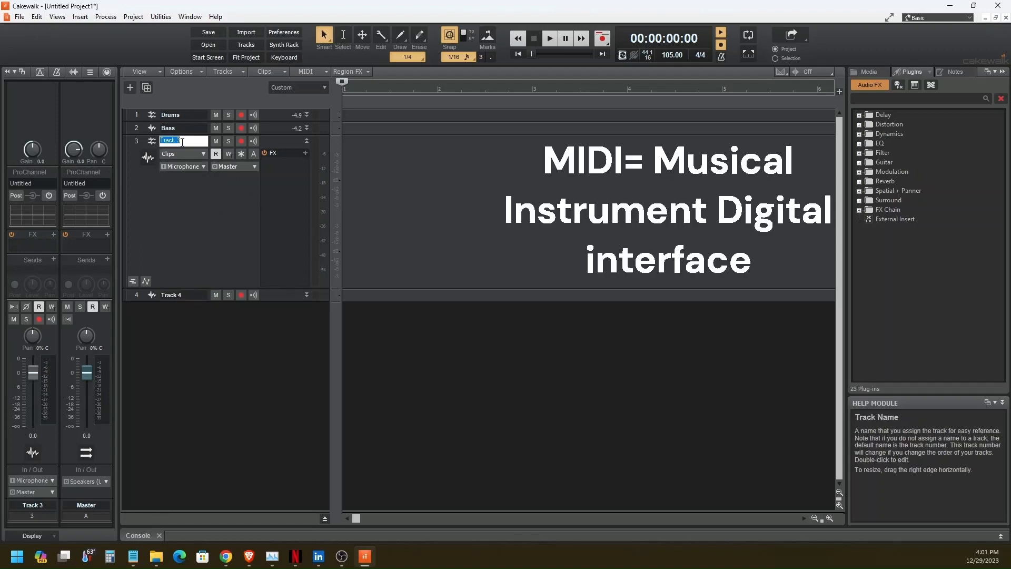
pyautogui.click(194, 168)
pyautogui.moveTo(310, 189)
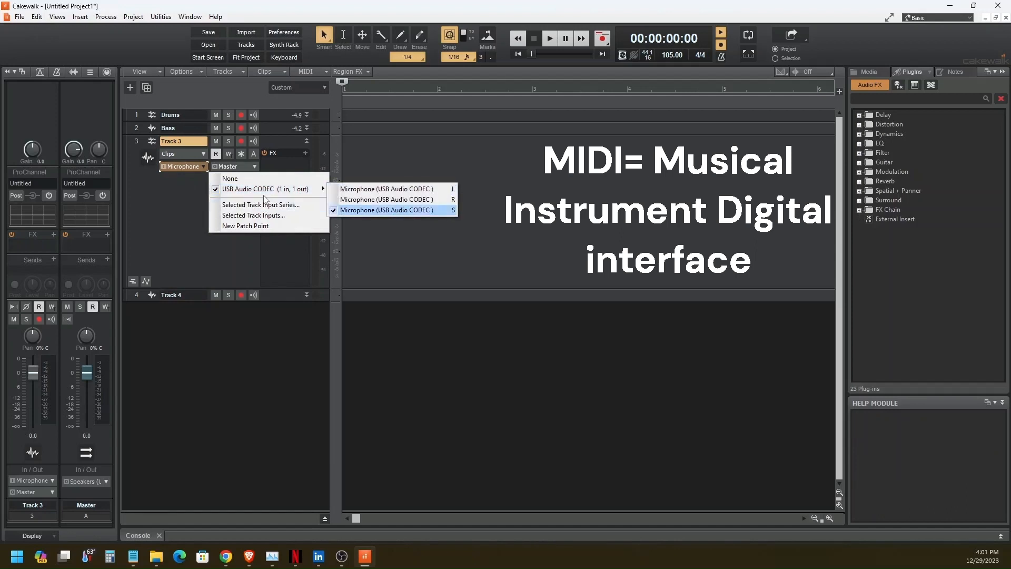
pyautogui.click(195, 140)
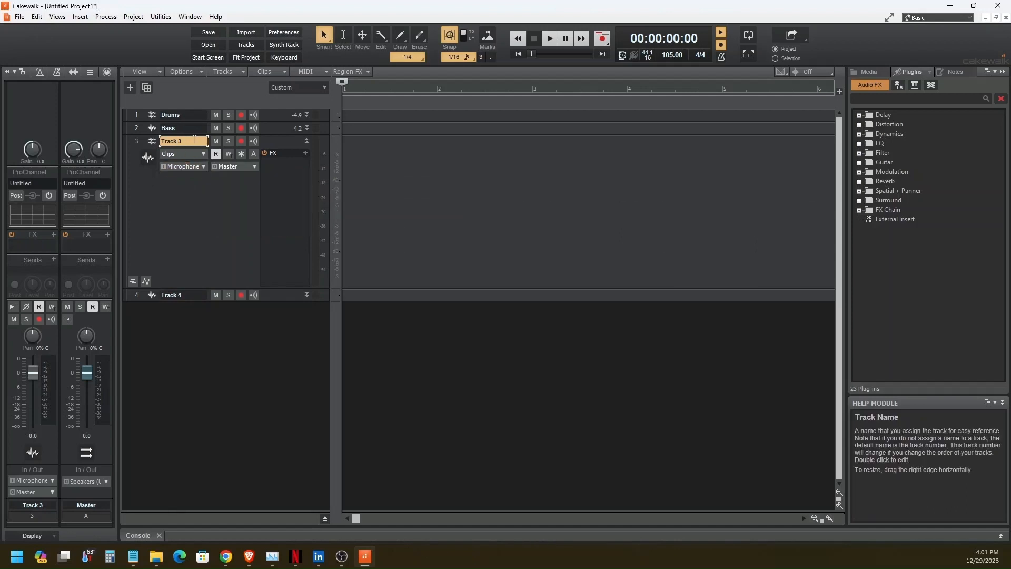
pyautogui.doubleClick(194, 140)
pyautogui.write('Keys')
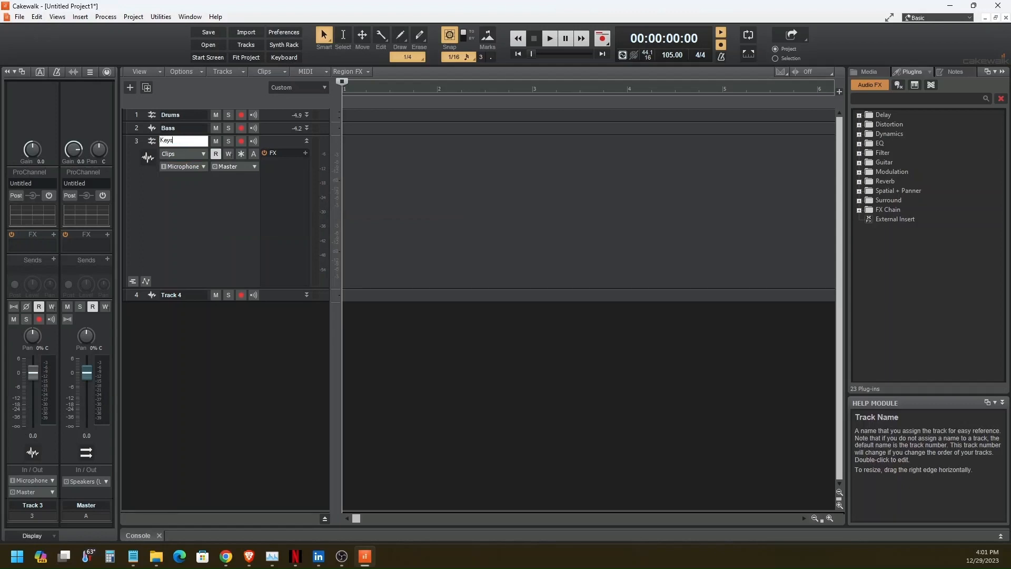
pyautogui.press('Return')
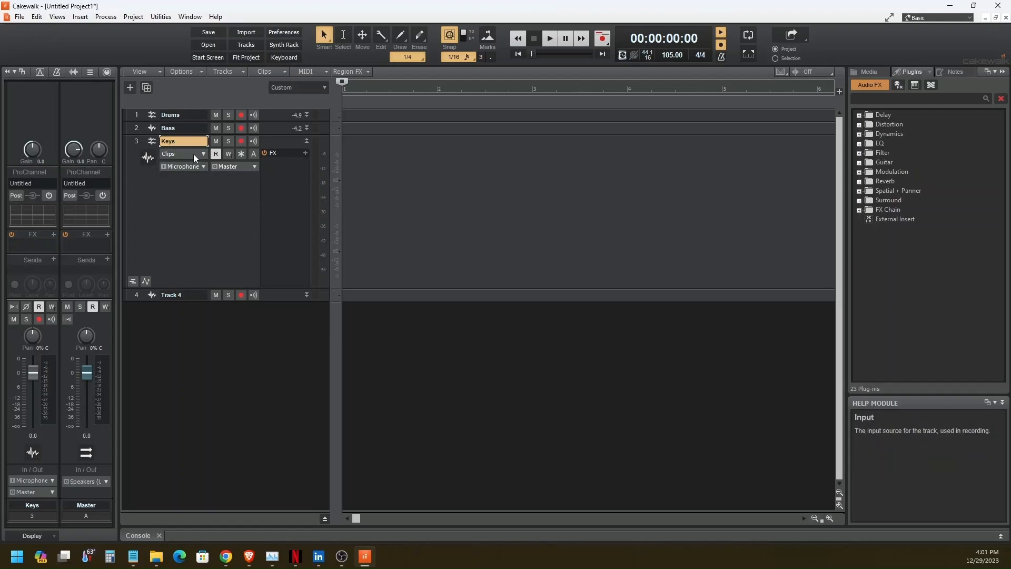
# Step: Insert a new MIDI track below Track 4
pyautogui.rightClick(158, 327)
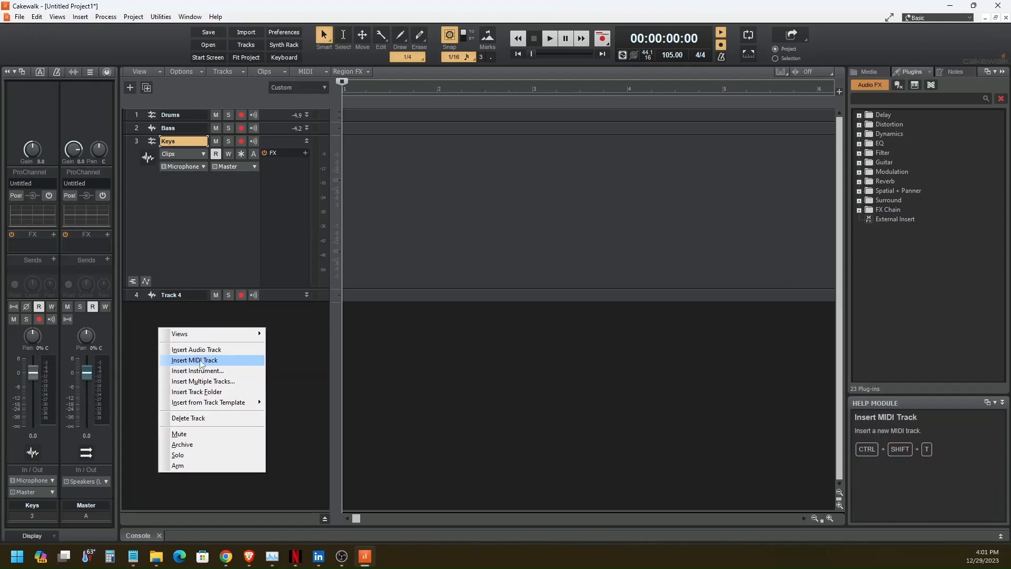
pyautogui.rightClick(172, 313)
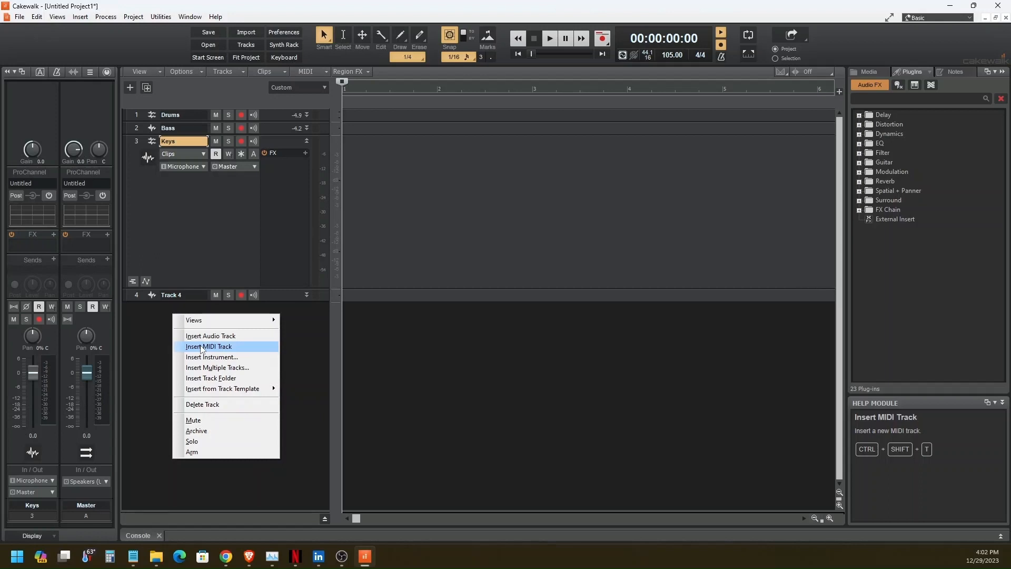
pyautogui.click(202, 348)
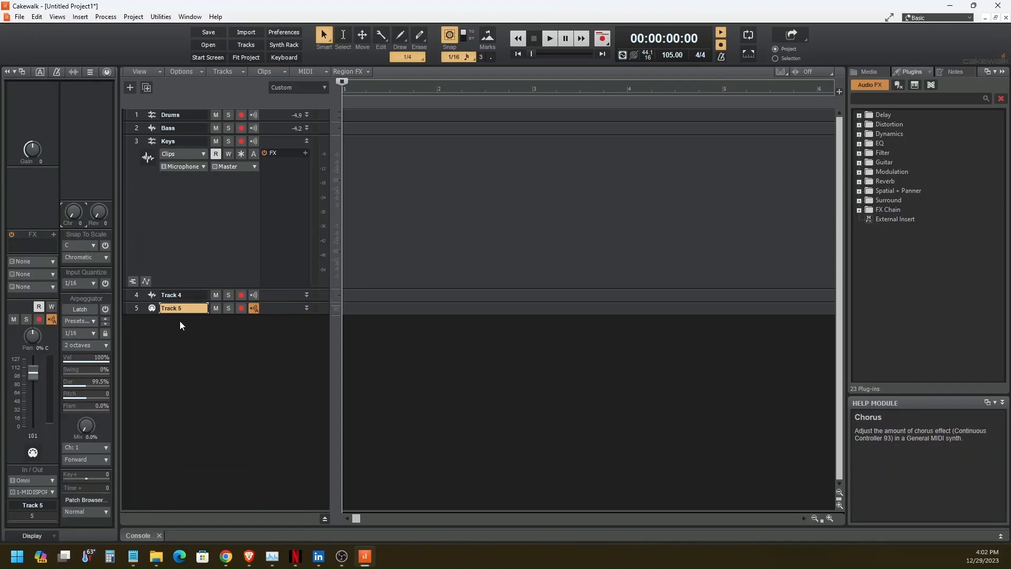
# Step: Expand and enlarge the new MIDI track's strip, and check its available MIDI output ports
pyautogui.click(306, 308)
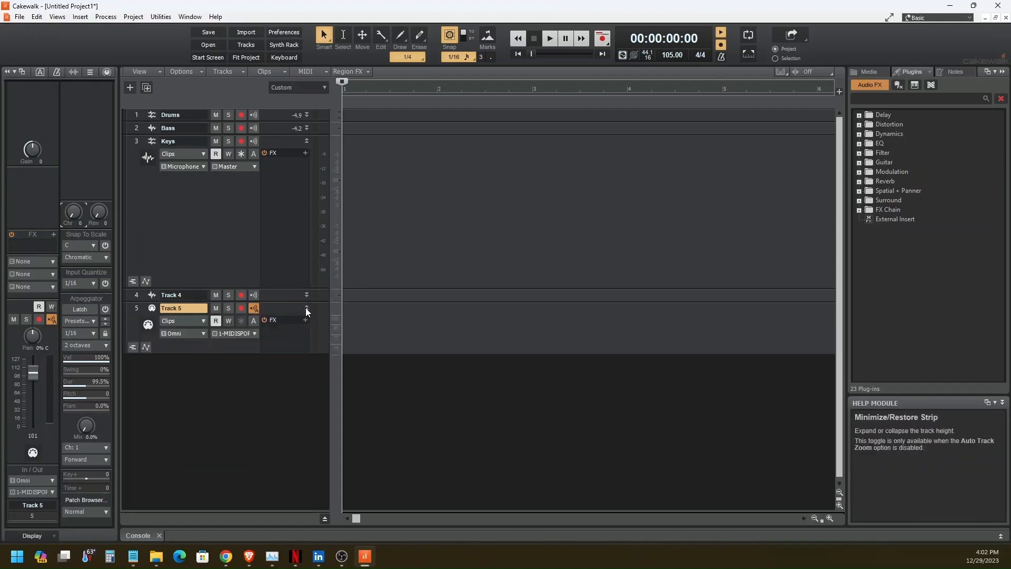
pyautogui.moveTo(274, 351); pyautogui.dragTo(272, 482)
pyautogui.click(253, 331)
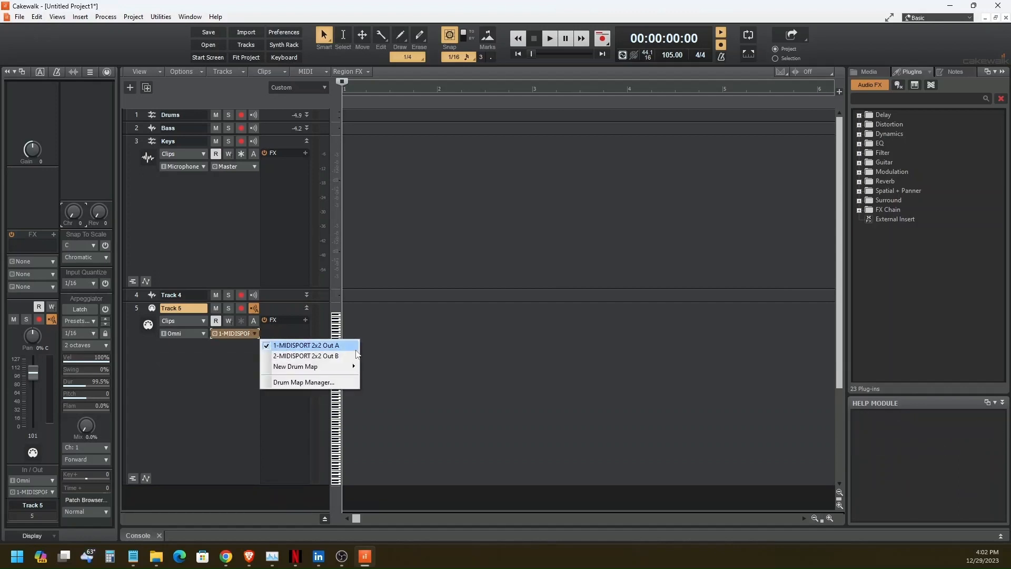
pyautogui.moveTo(283, 371)
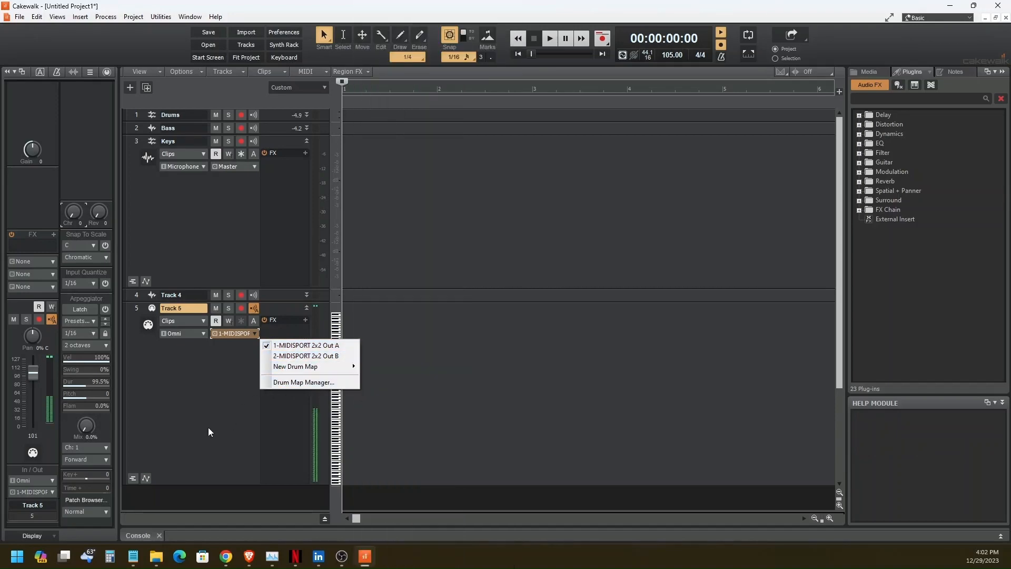
pyautogui.click(205, 413)
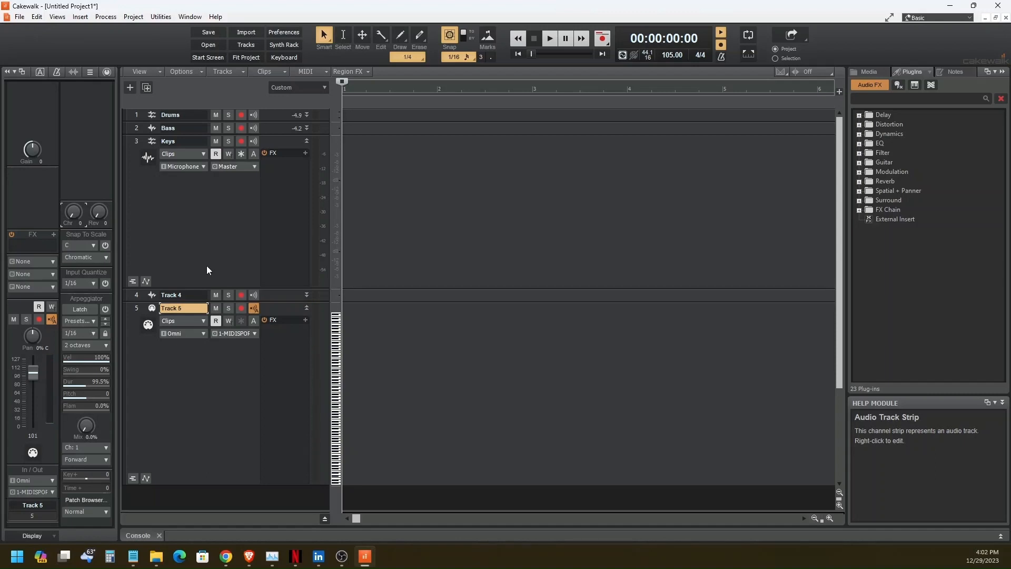
# Step: Arm the Keys track temporarily to check its input level, and minimize its strip
pyautogui.click(241, 142)
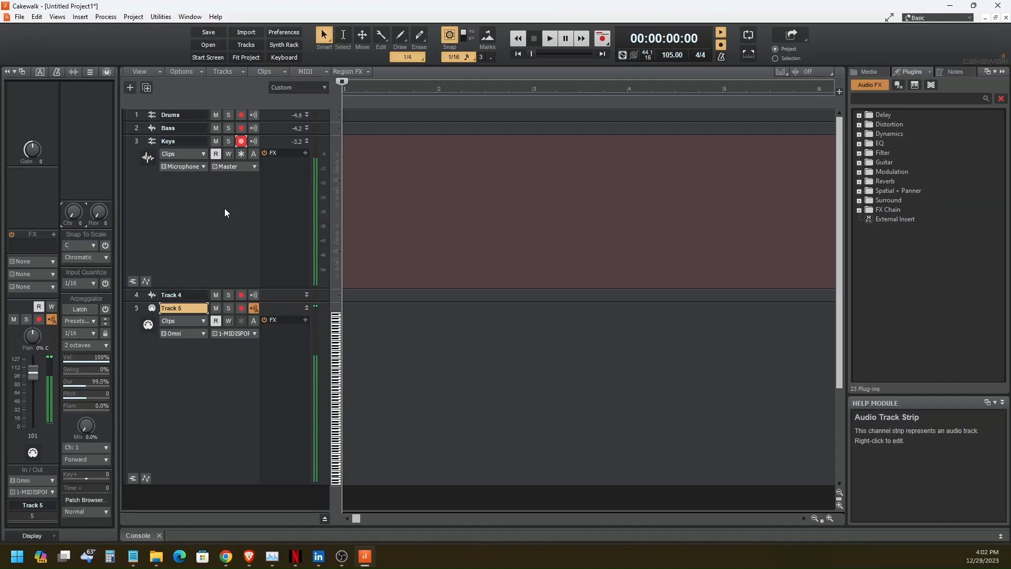
pyautogui.click(241, 141)
pyautogui.click(307, 141)
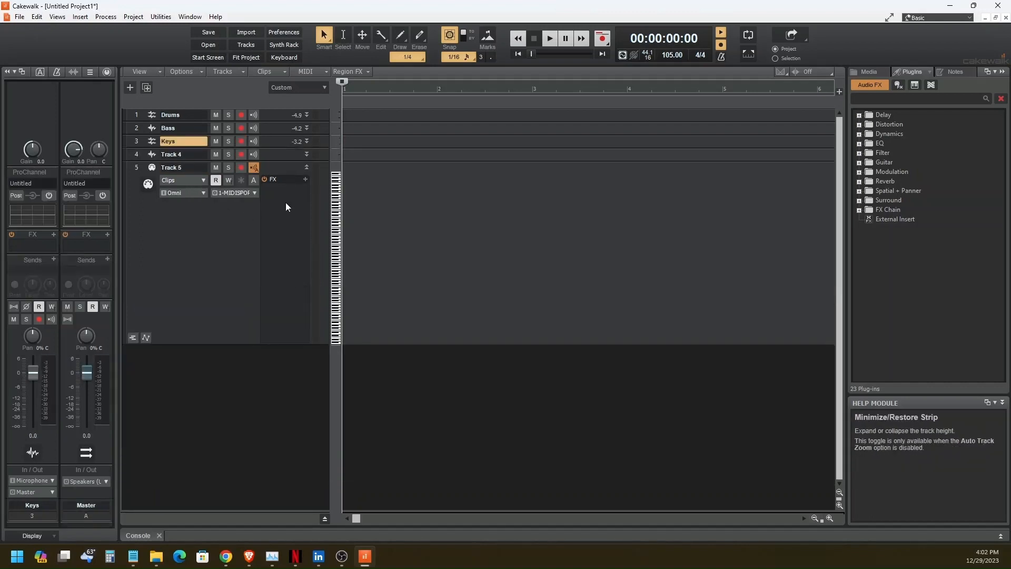